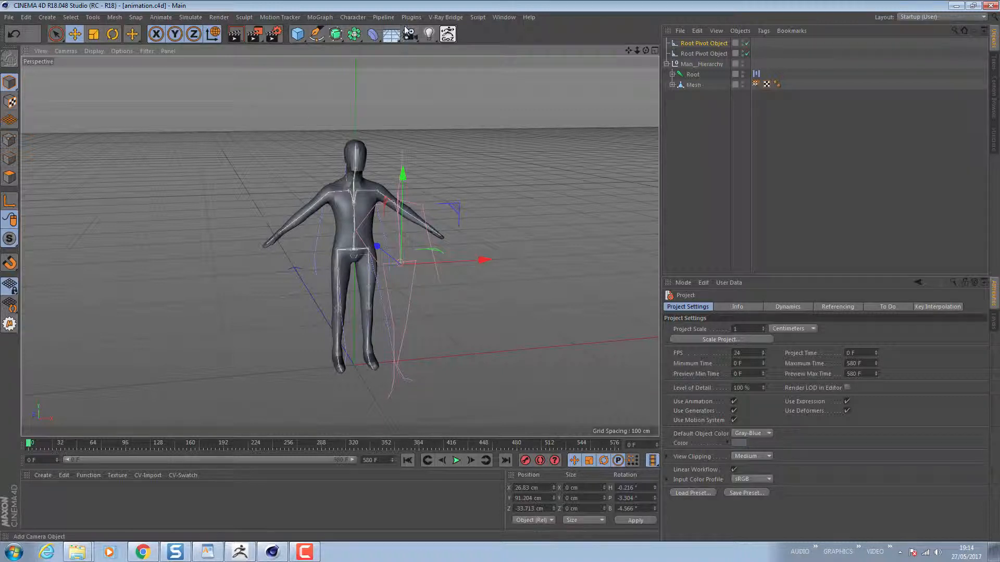
left_click(409, 18)
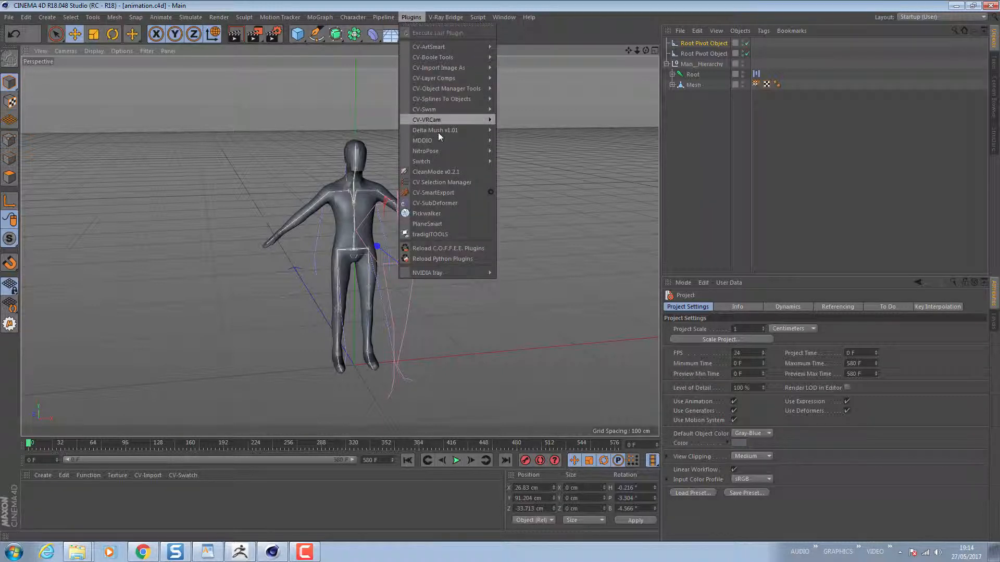
mouse_move(442, 141)
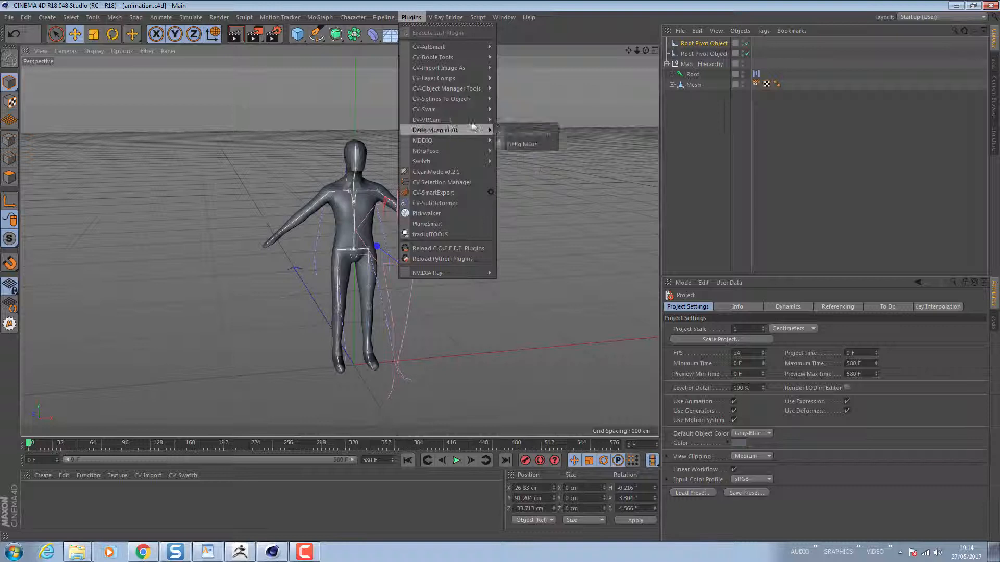
left_click(580, 204)
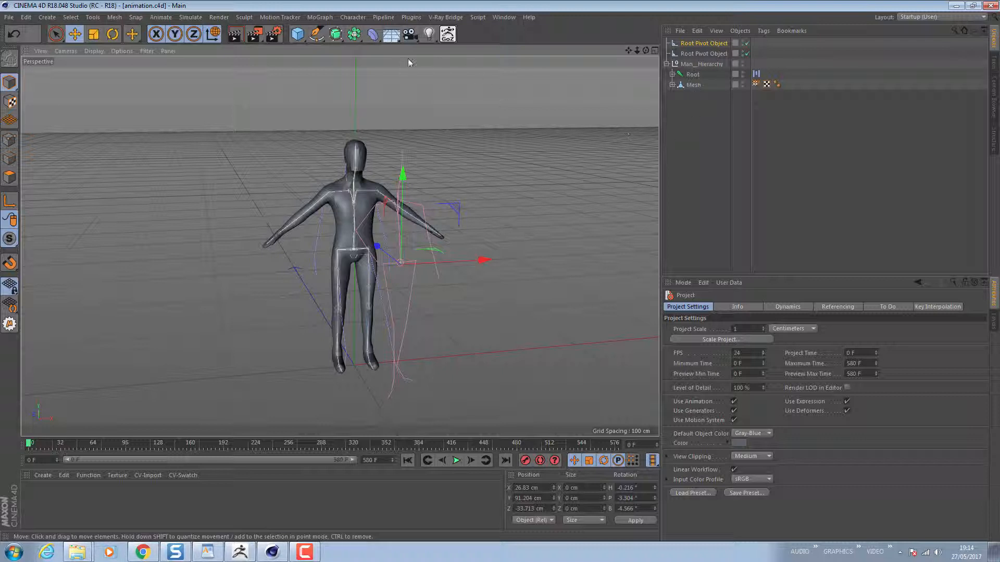
left_click(339, 40)
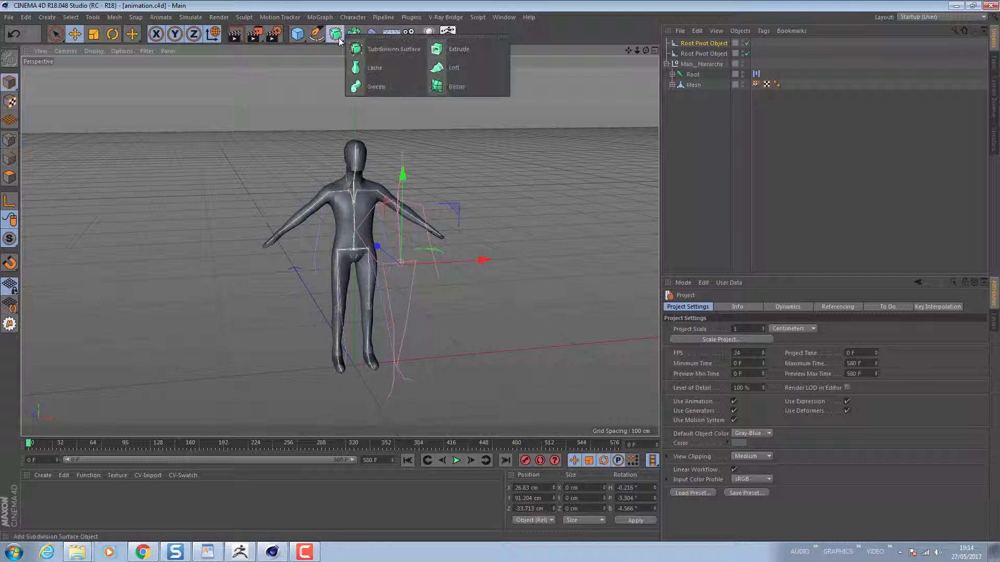
left_click(296, 81)
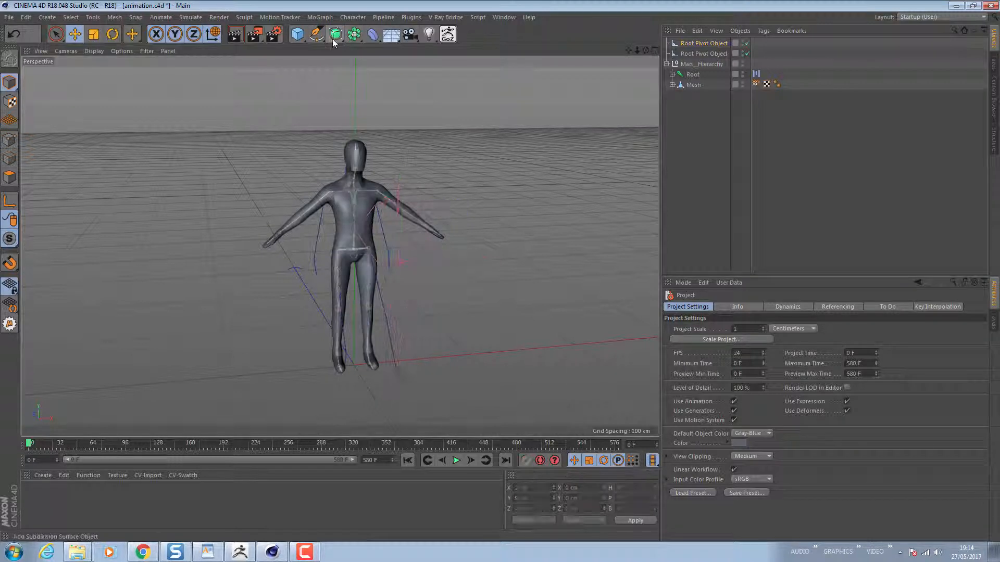
left_click(354, 35)
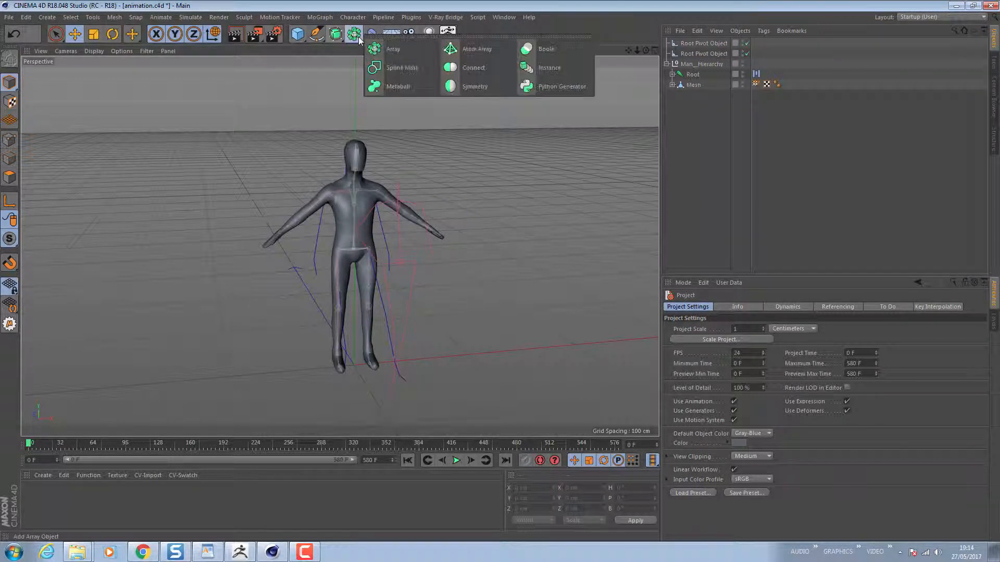
left_click(330, 88)
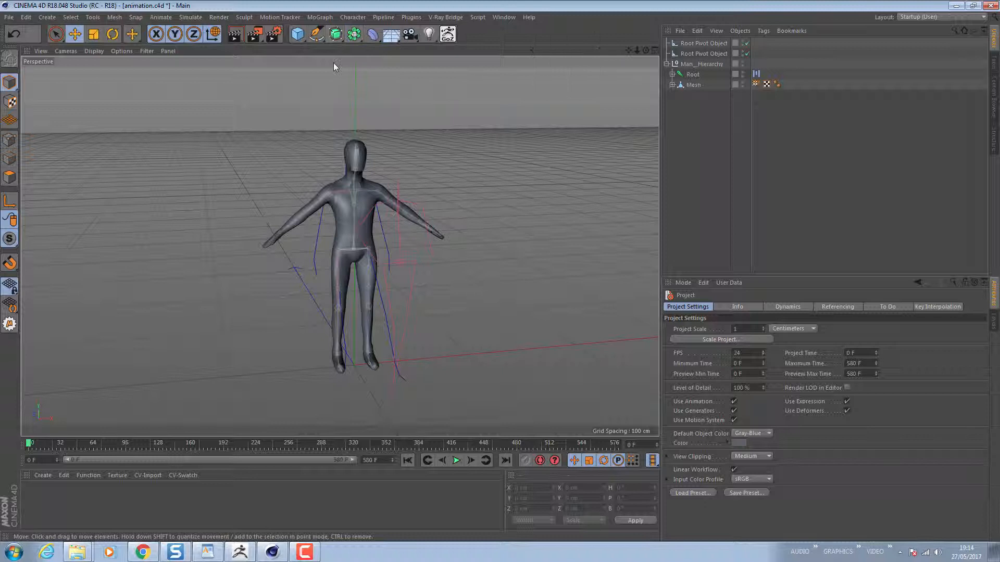
- Add a Connect object and make Man_Hierarchy its child
left_click(357, 37)
left_click(473, 69)
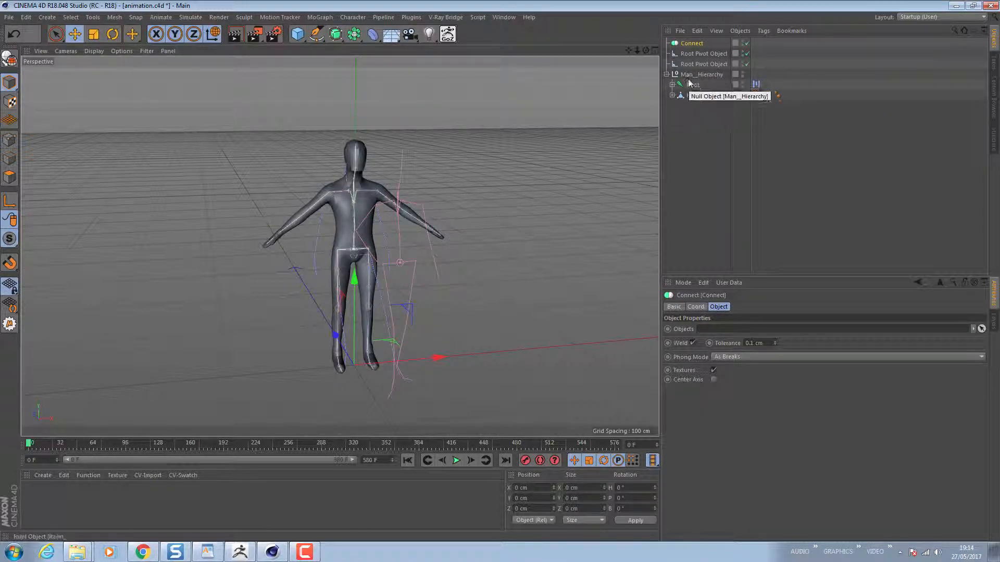
left_click_drag(700, 74, 694, 49)
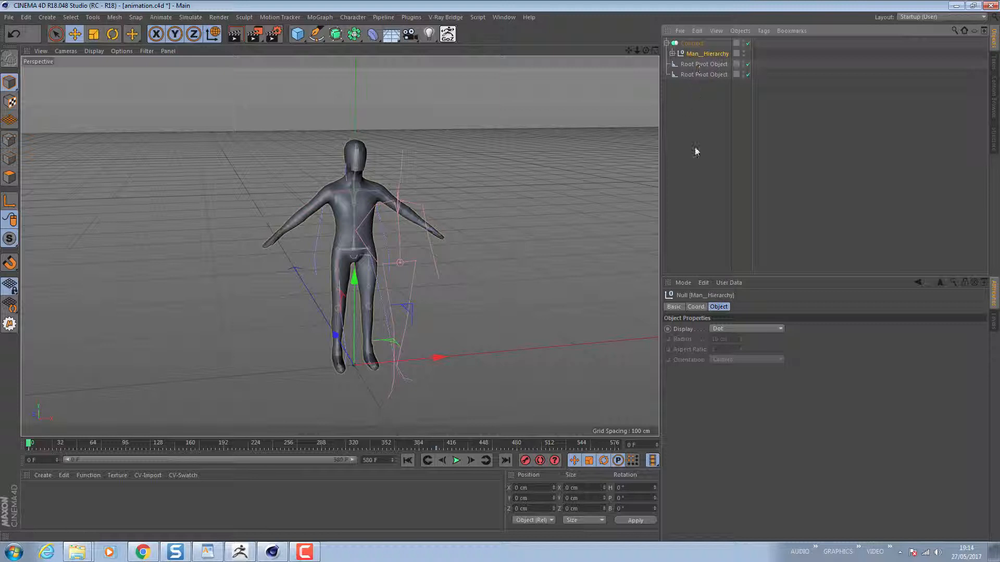
- Wrap the Connect object in a Subdivision Surface as its parent
left_click(692, 44)
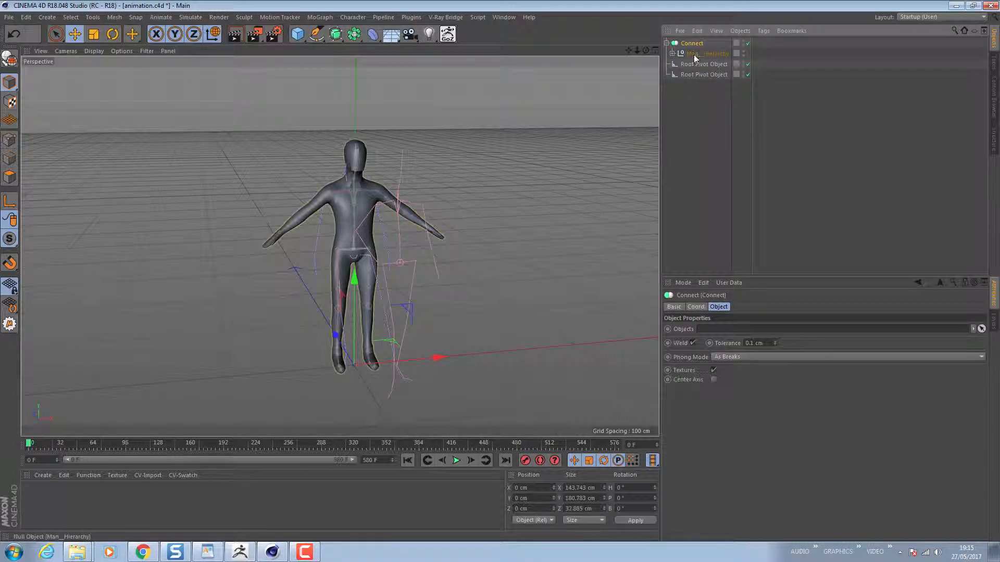
left_click(336, 34, "alt")
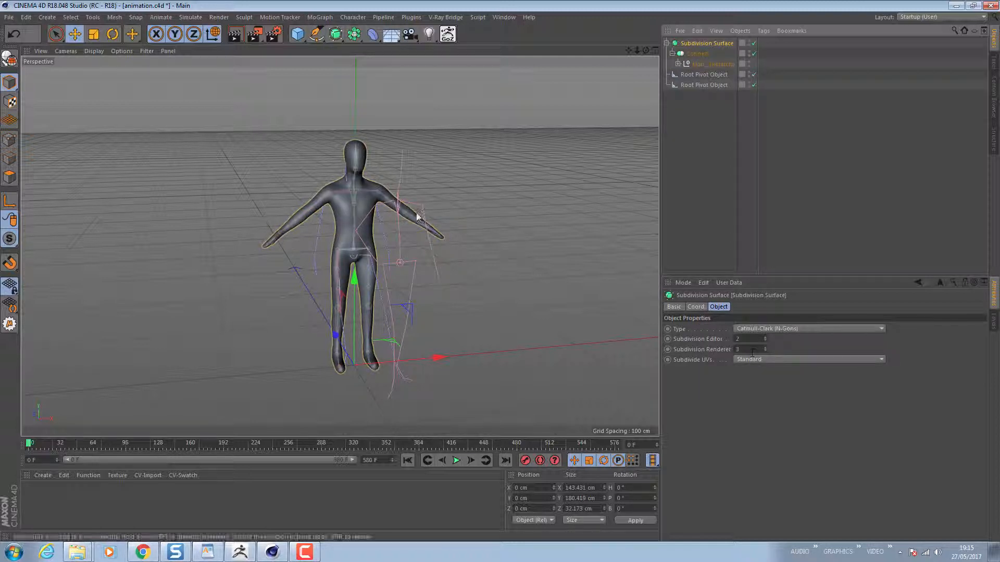
right_click_drag(358, 187, 472, 200, "alt")
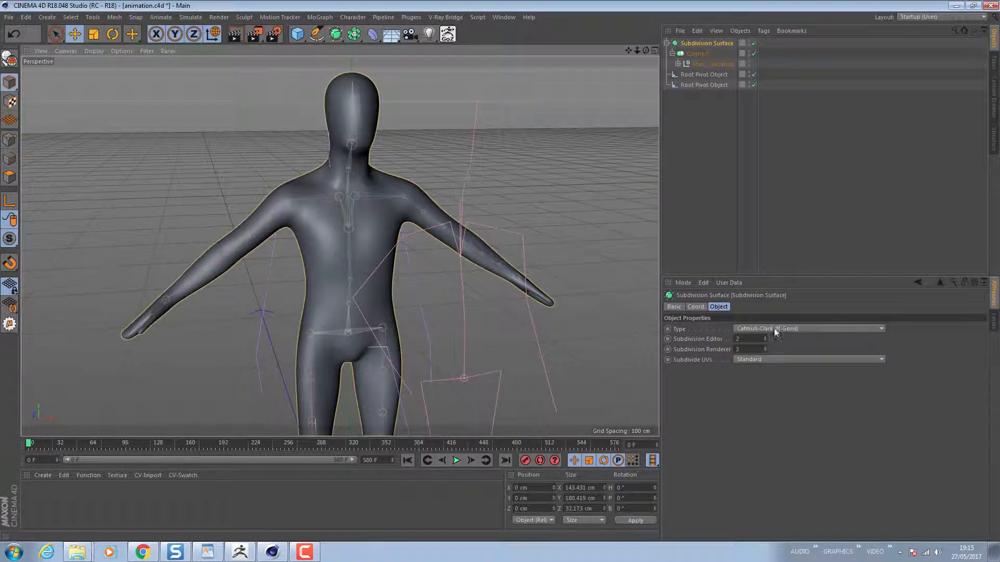
- Set the Subdivision Surface's renderer subdivision to 2, with the editor subdivision at 2
left_click(765, 352)
left_click(765, 352)
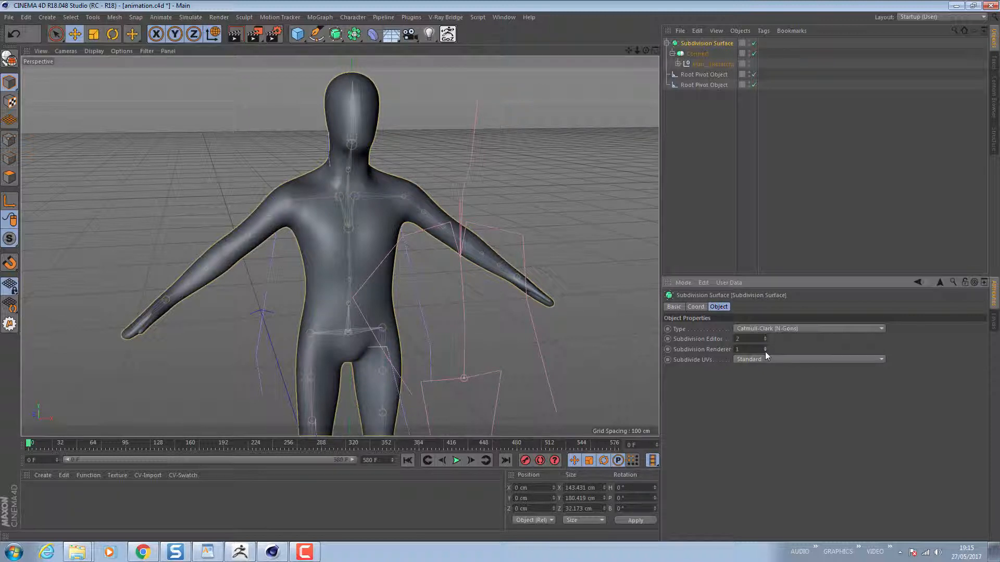
left_click(765, 341)
left_click(764, 337)
scroll(357, 233, "down", 1)
scroll(358, 234, "up", 4)
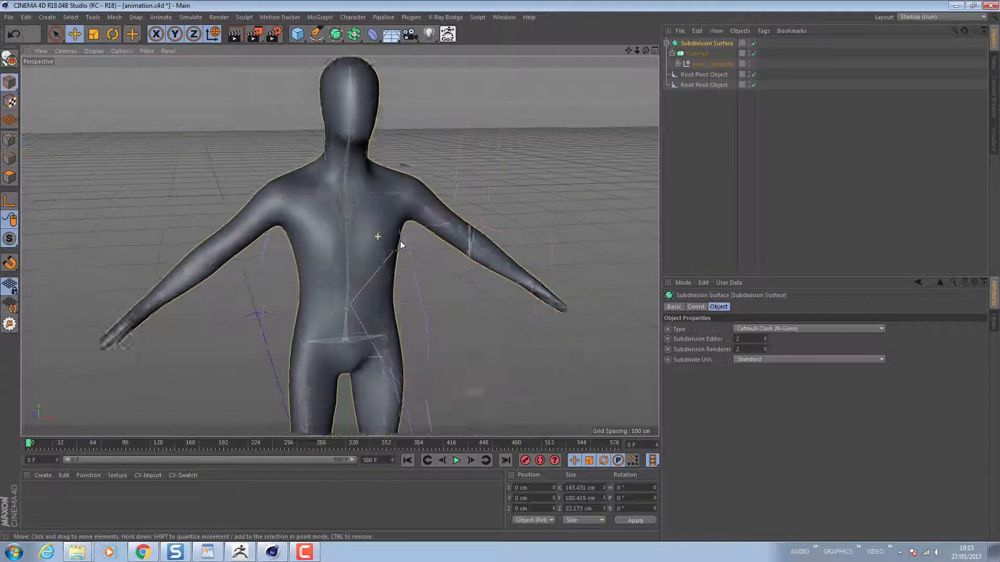
- Try a different editor subdivision level on the character's Subdivision Surface and return it to 2
left_click_drag(345, 230, 290, 223, "alt")
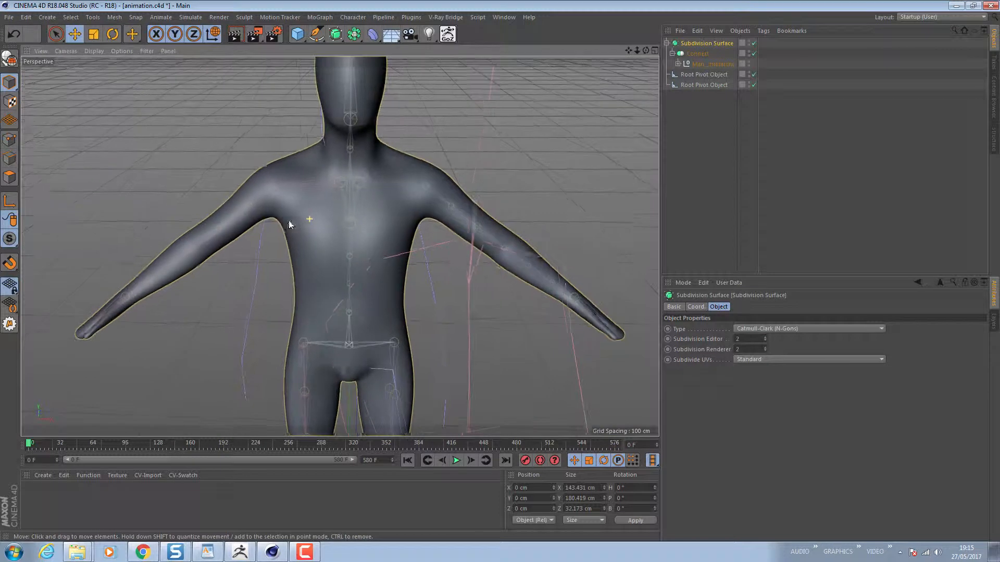
left_click(766, 346)
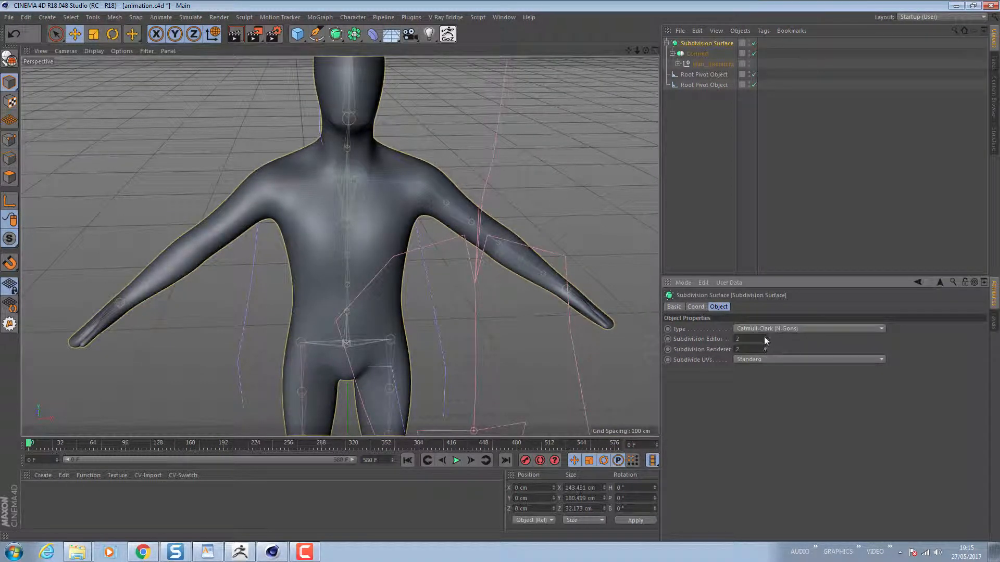
left_click(765, 337)
left_click(765, 342)
scroll(423, 229, "down", 6)
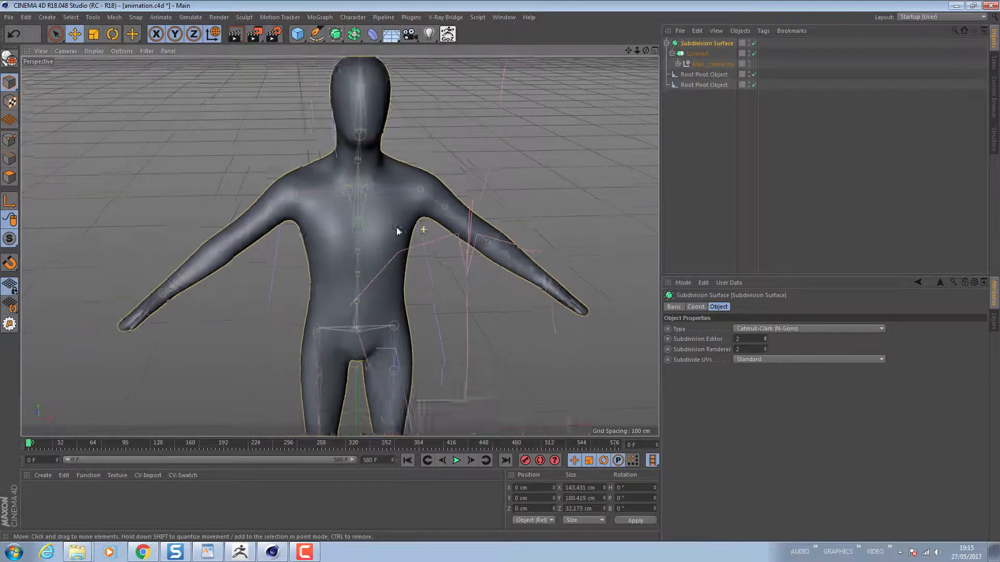
middle_click_drag(345, 242, 310, 185, "alt")
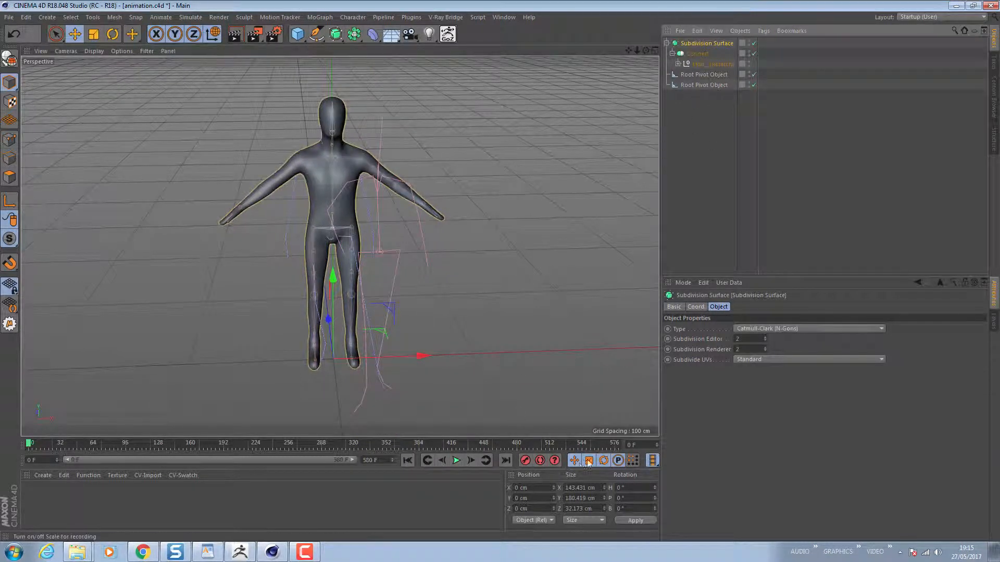
- Restrict keyframe recording to point level animation and run the BakeAnimation script on the Subdivision Surface with end frame 577
left_click(554, 461)
left_click(566, 410)
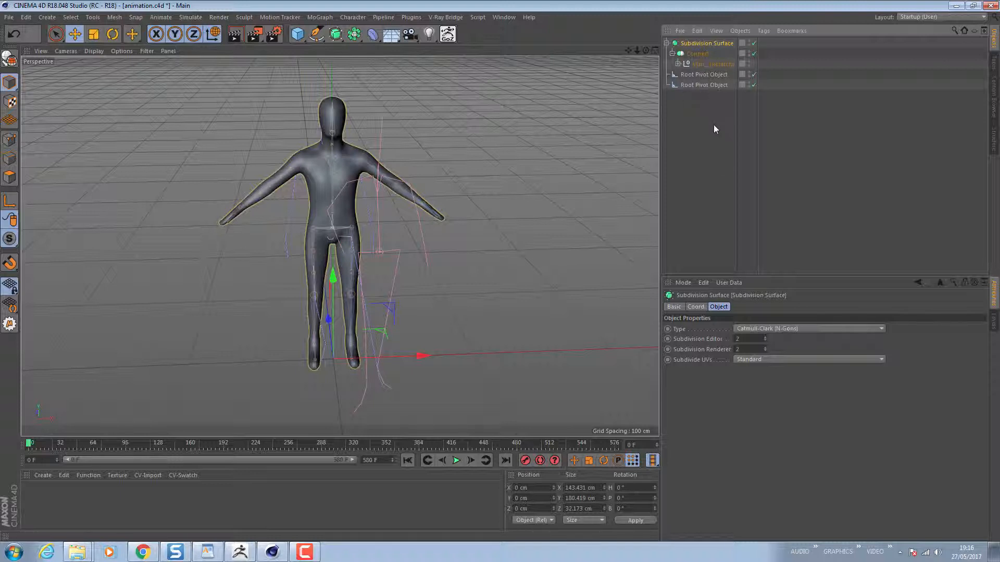
left_click(10, 324)
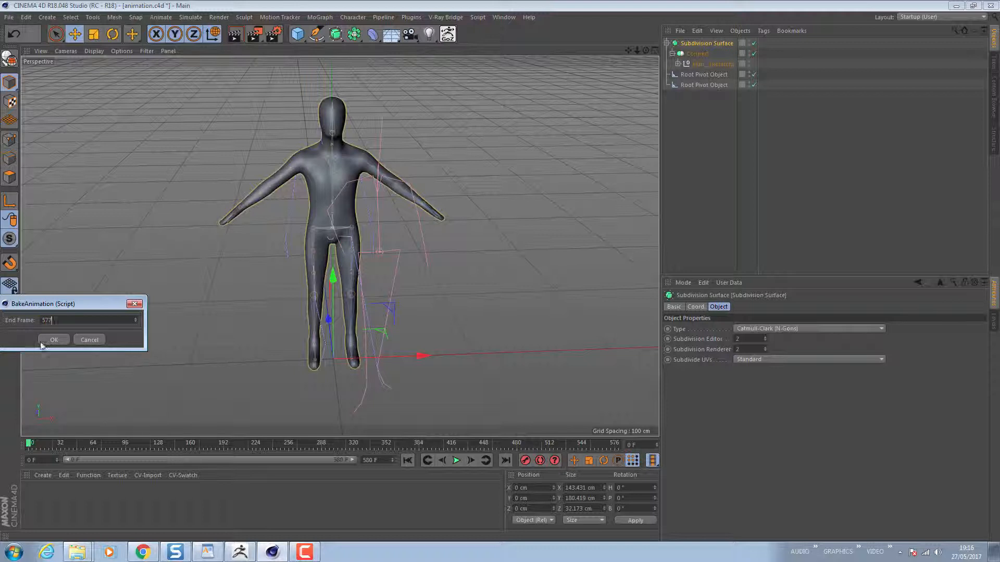
left_click(52, 339)
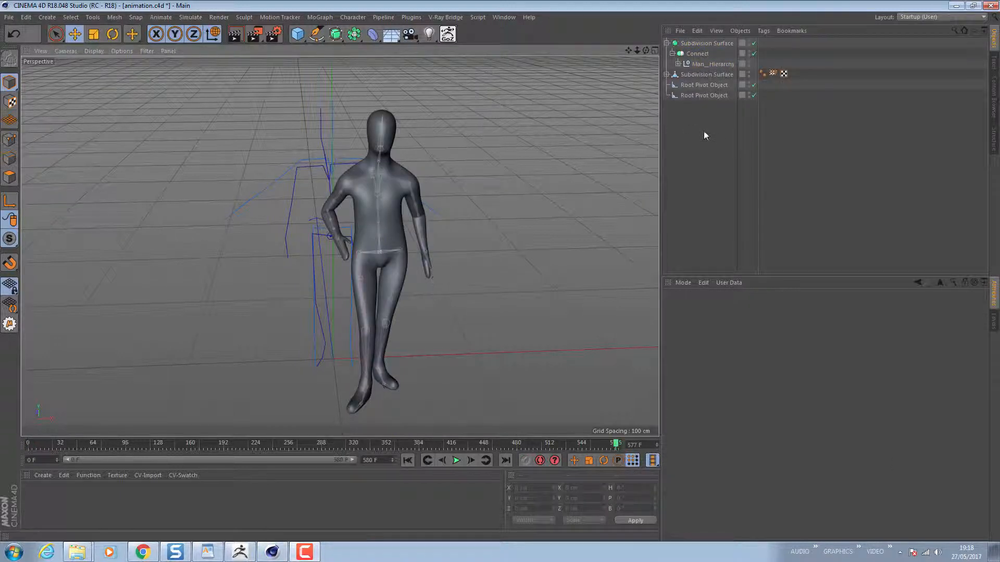
- Move the baked Subdivision Surface mesh below the two Root Pivot Objects and expand its hierarchy down to the Root joint
left_click(692, 75)
left_click_drag(697, 135, 695, 134)
left_click(666, 95)
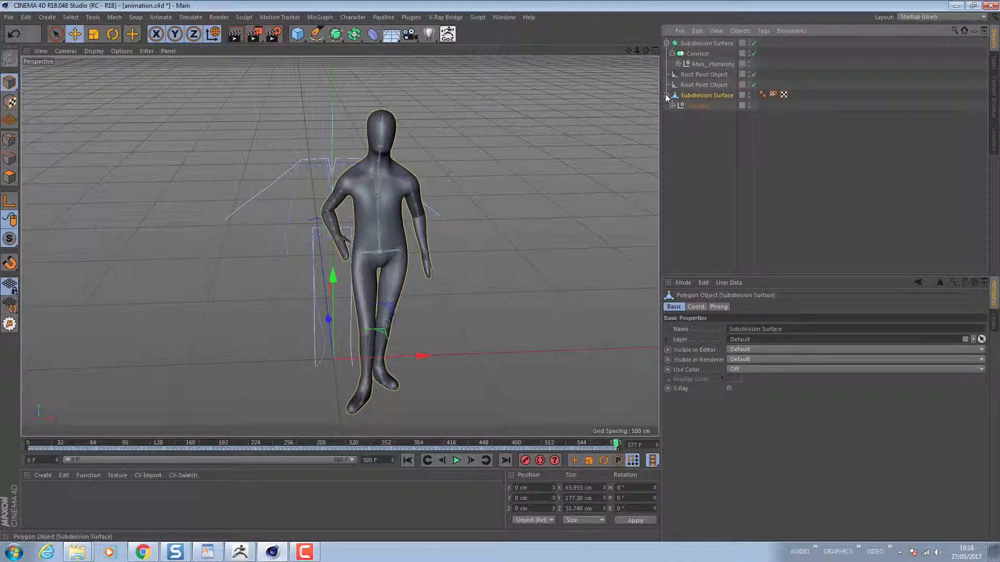
left_click(672, 106)
left_click(678, 116)
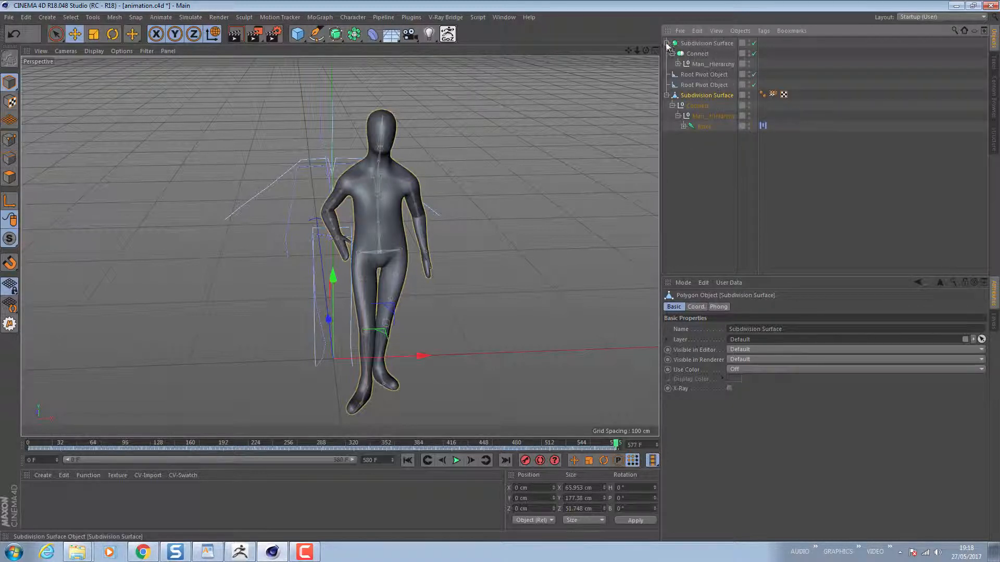
- Collapse and disable the original Subdivision Surface generator, and preview the baked mesh's animation from frame 0
left_click(667, 43)
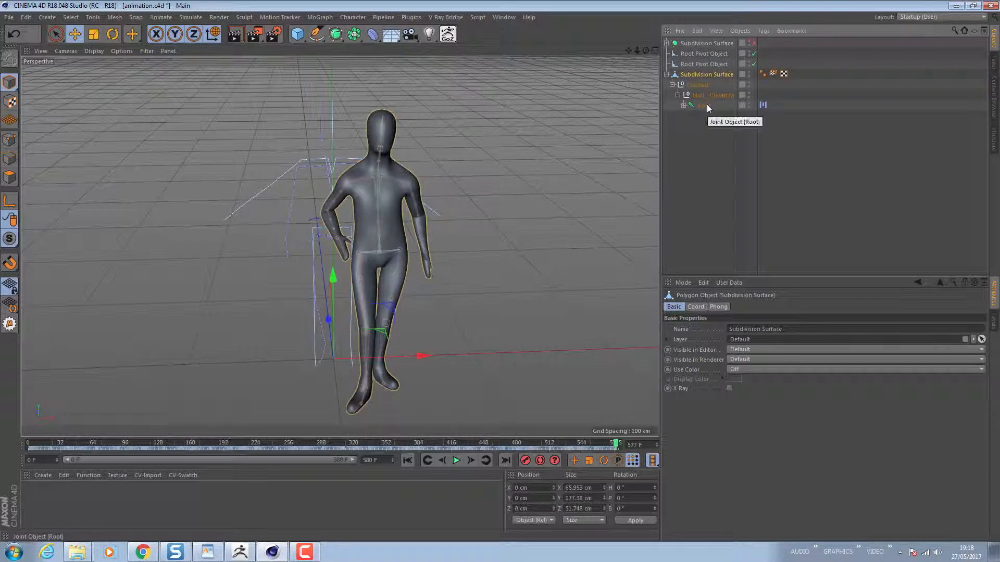
left_click_drag(394, 202, 471, 202, "alt")
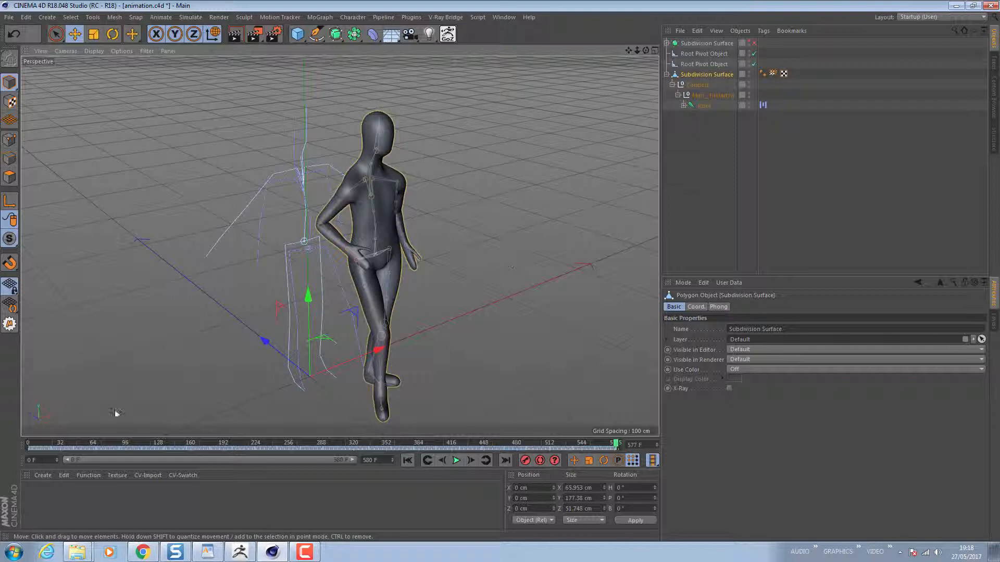
left_click_drag(46, 445, 1, 445)
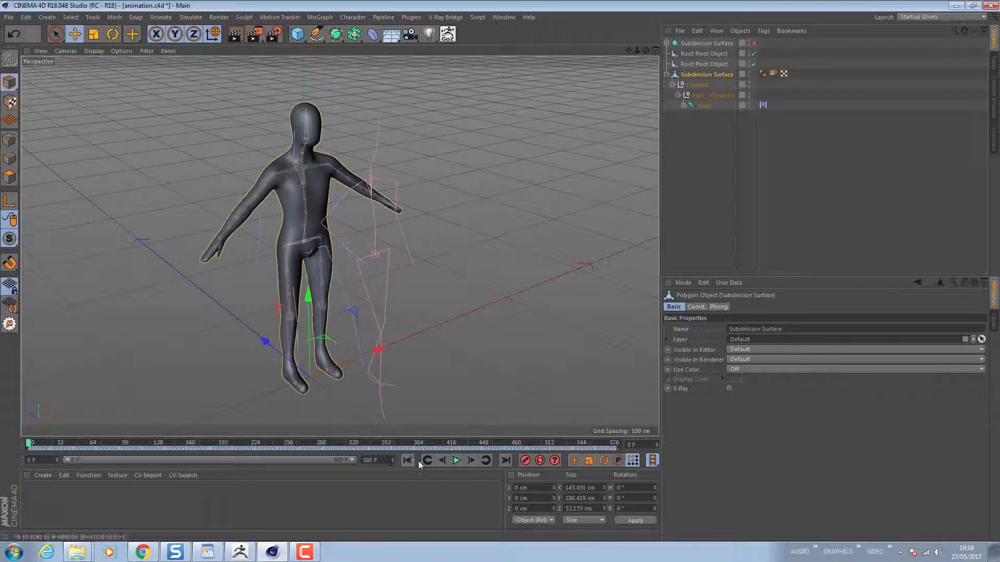
left_click(456, 461)
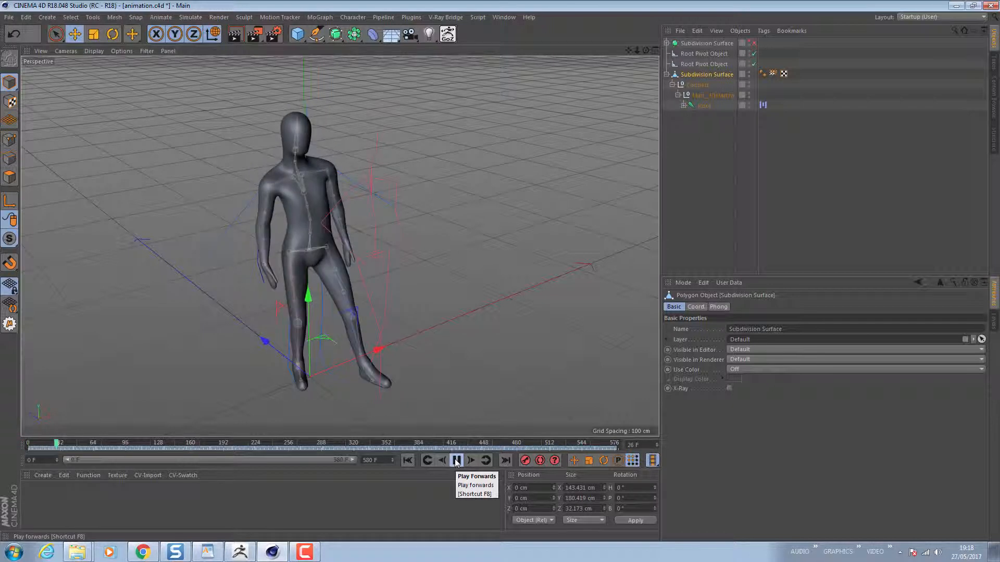
left_click(456, 461)
left_click_drag(66, 444, 6, 444)
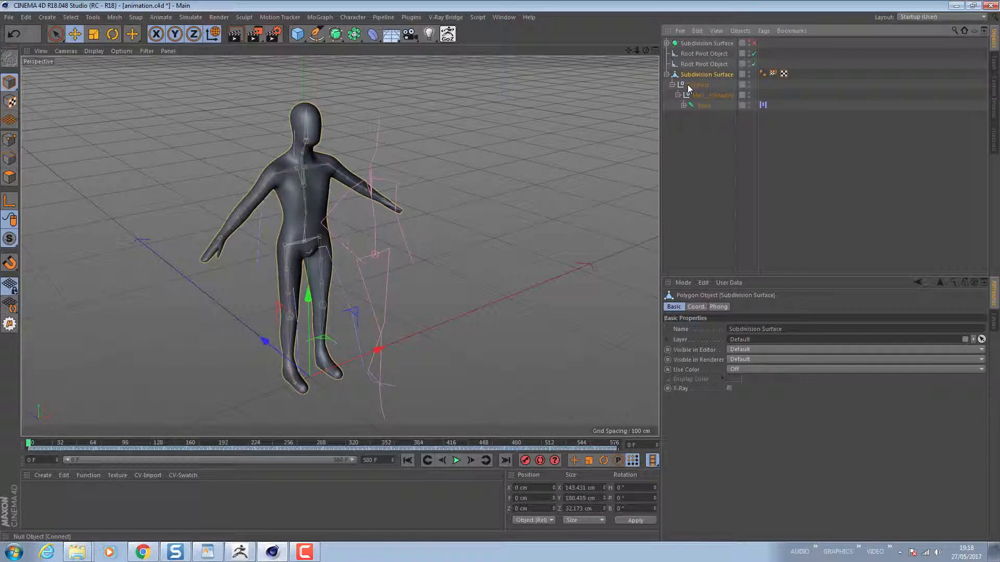
- Cut the baked Subdivision Surface mesh from the scene and paste it into a new project
key("Delete")
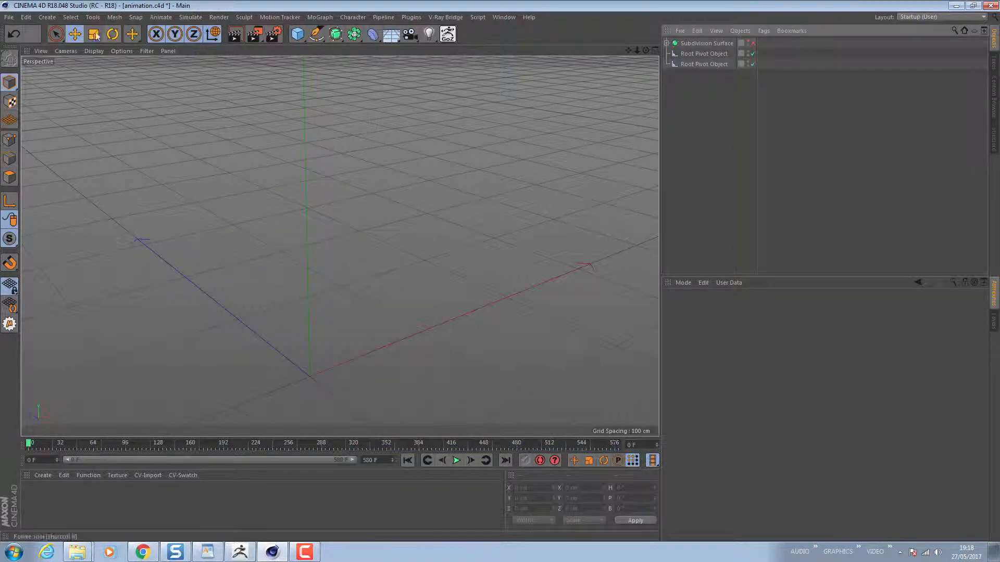
left_click(9, 17)
left_click(21, 25)
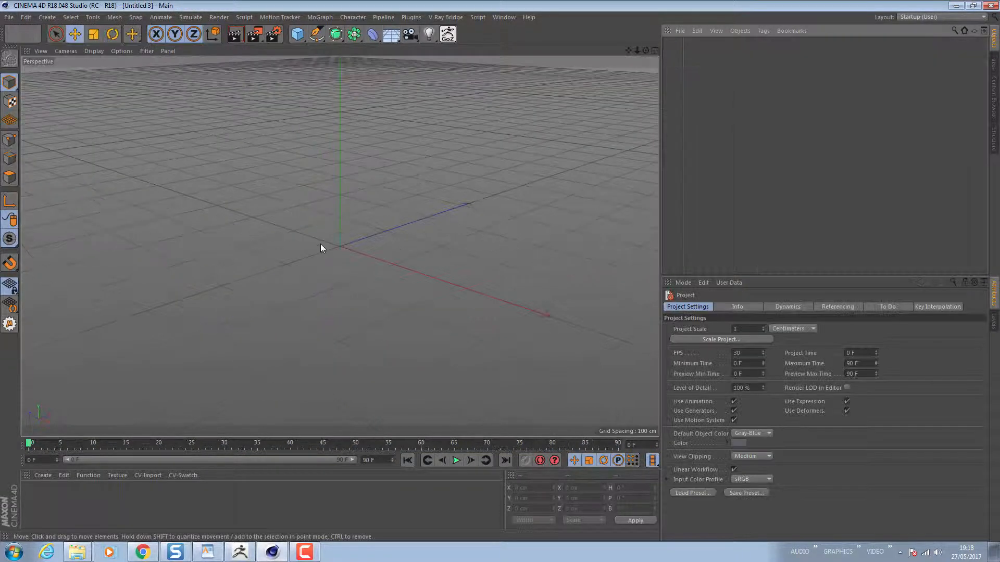
key("ctrl+v")
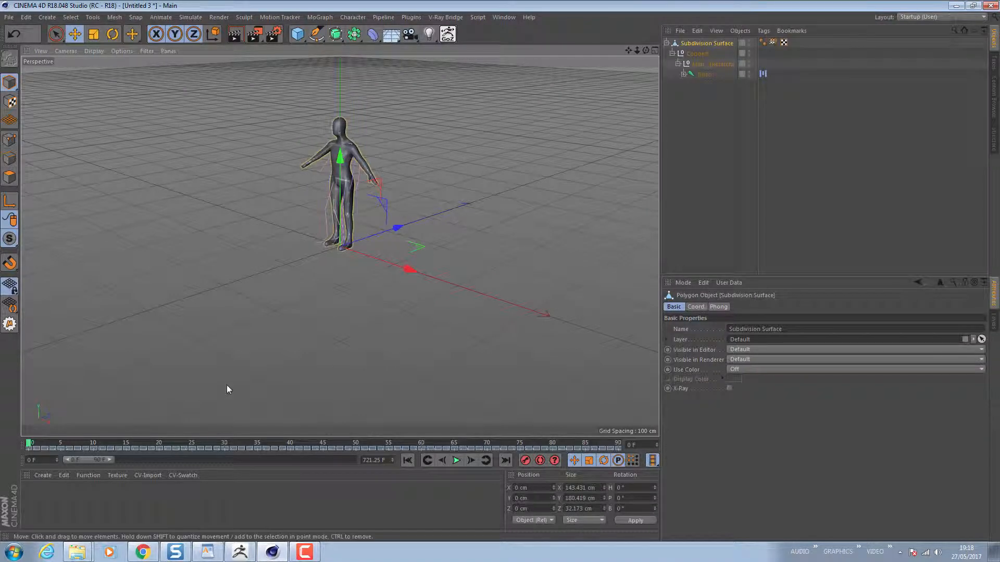
- Extend the preview range to the full 721.25 F and play the pasted character's animation
left_click_drag(341, 201, 485, 186, "alt")
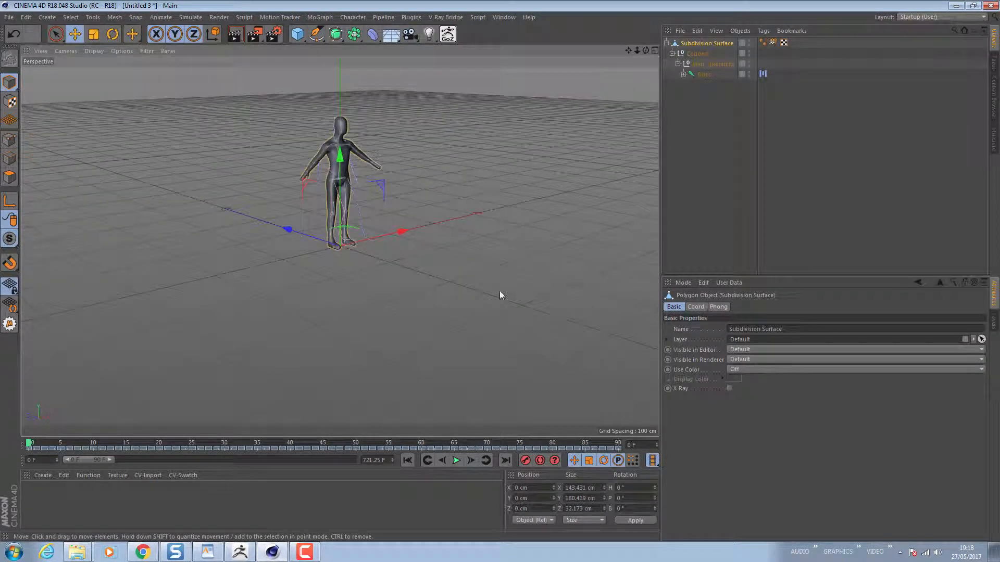
right_click_drag(346, 168, 454, 180, "alt")
middle_click_drag(398, 214, 382, 261, "alt")
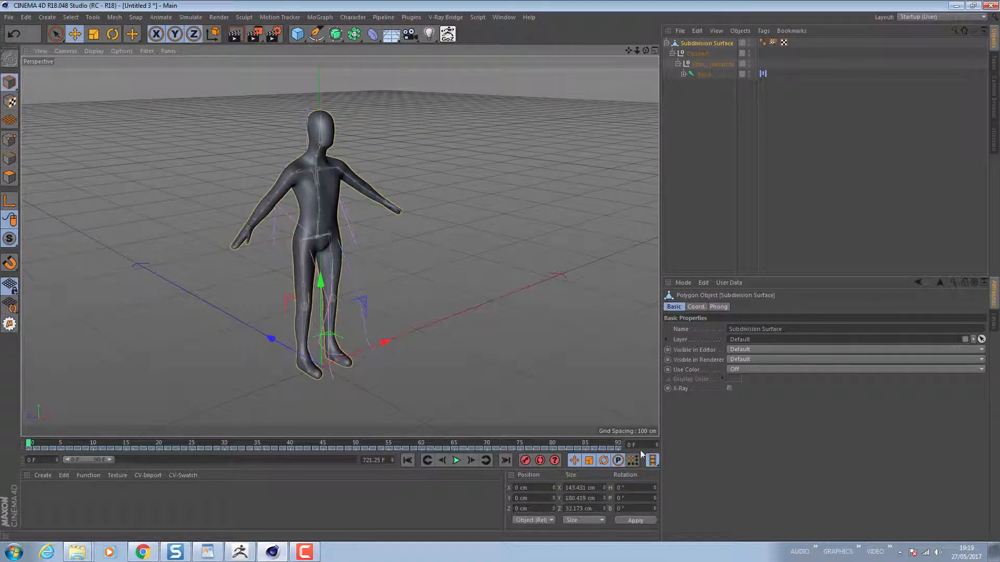
left_click_drag(111, 461, 392, 471)
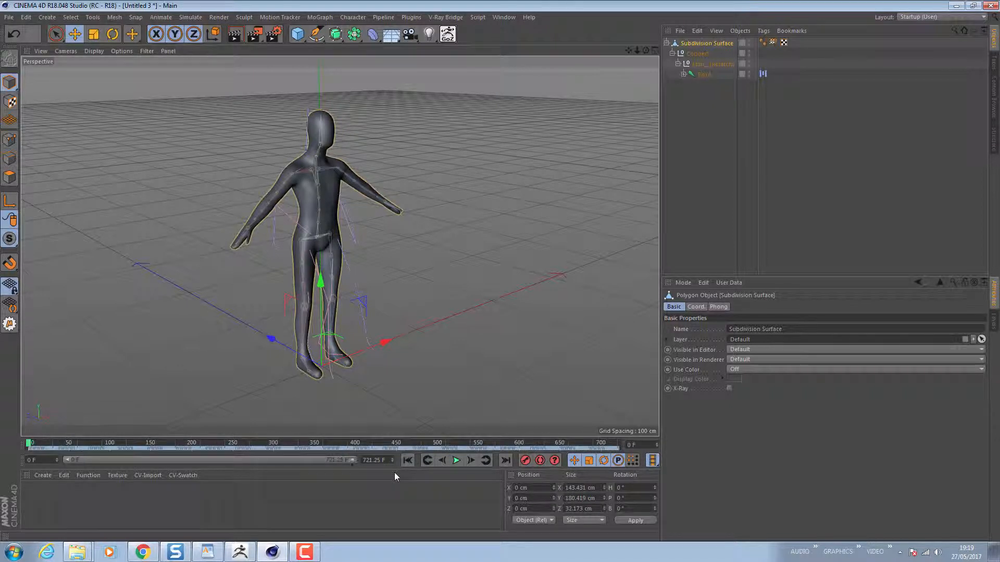
left_click(456, 461)
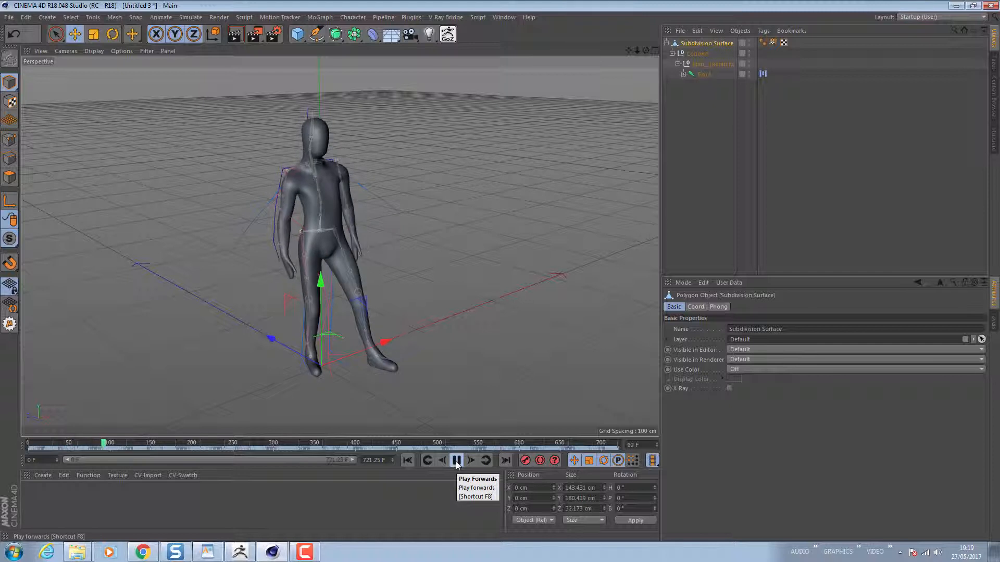
- Stop the playback, return the animation to frame 0 and start a Wavefront OBJ export of the character
left_click(457, 462)
left_click_drag(115, 445, 29, 442)
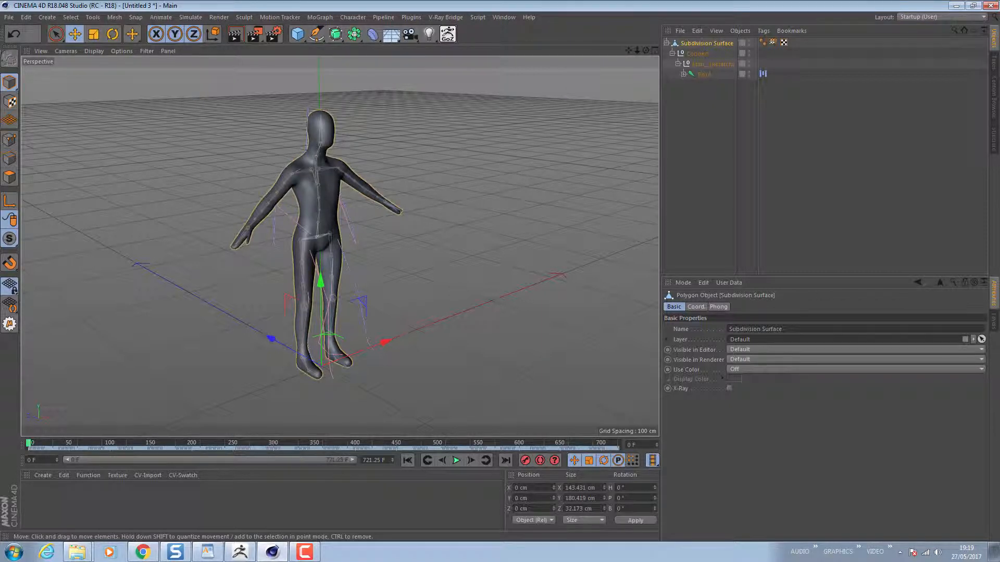
left_click(7, 18)
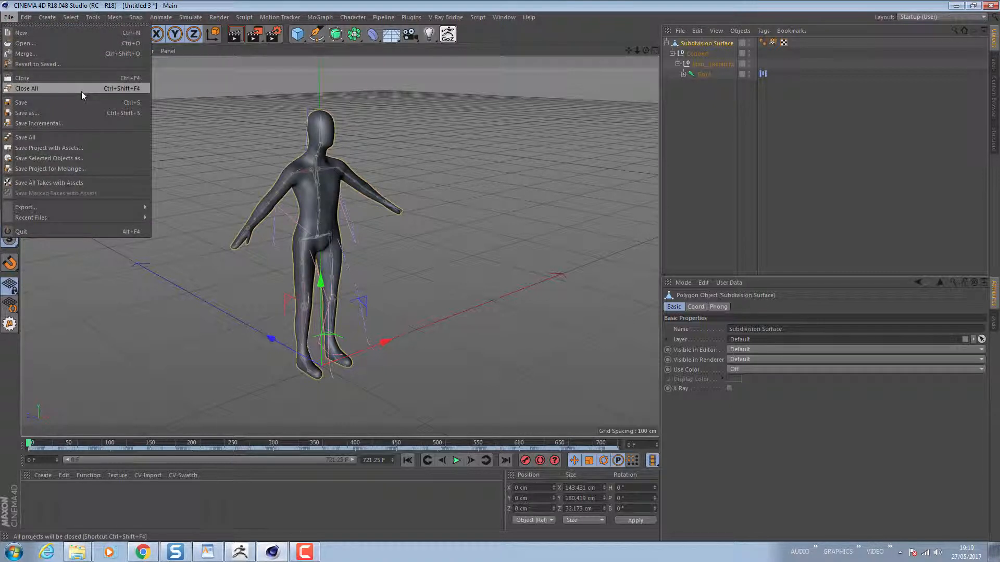
mouse_move(83, 204)
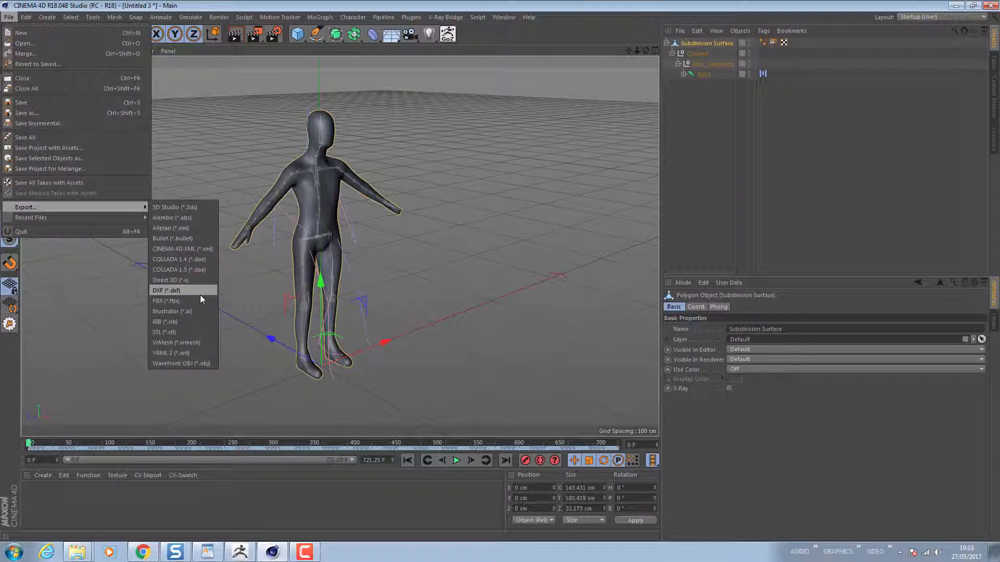
left_click(205, 364)
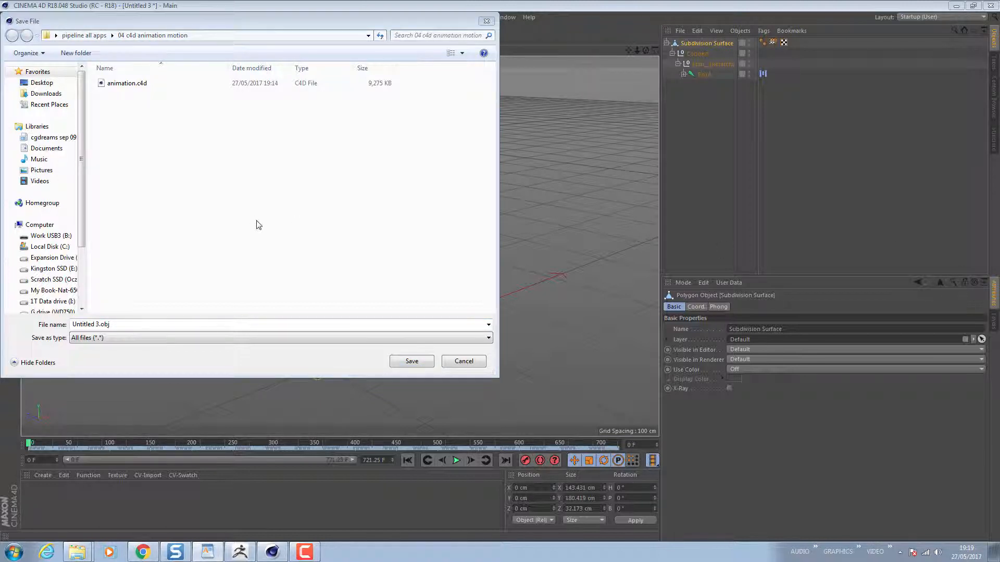
- Create a folder named 05 MD inside pipeline all apps and open it as the export destination
left_click(84, 35)
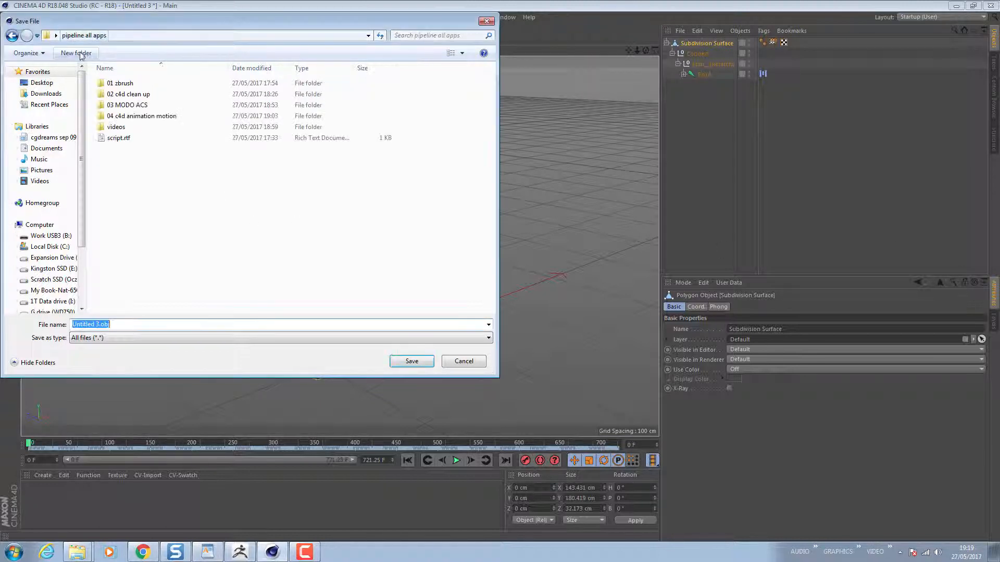
left_click(76, 52)
type("05 MD")
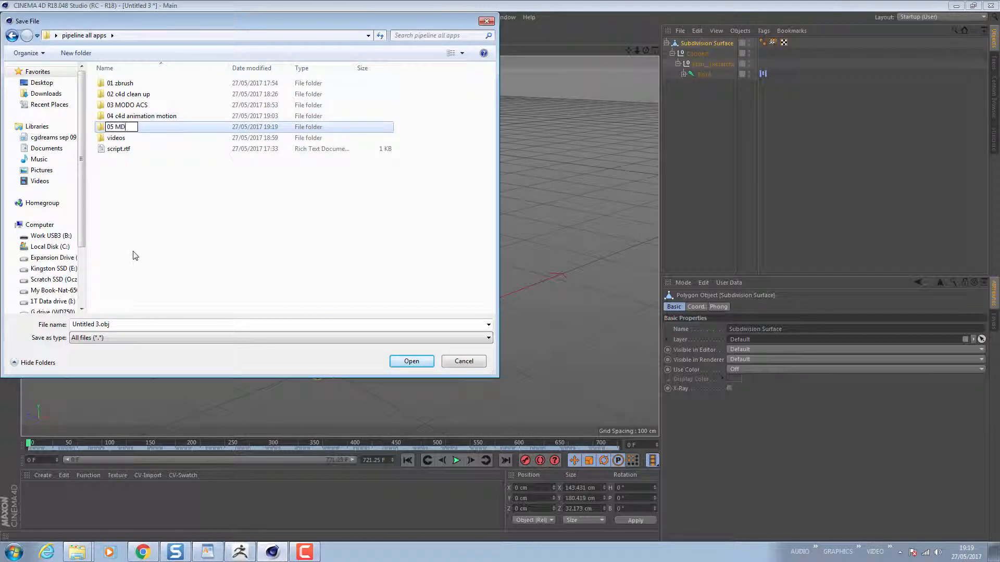
key("Return")
key("Return")
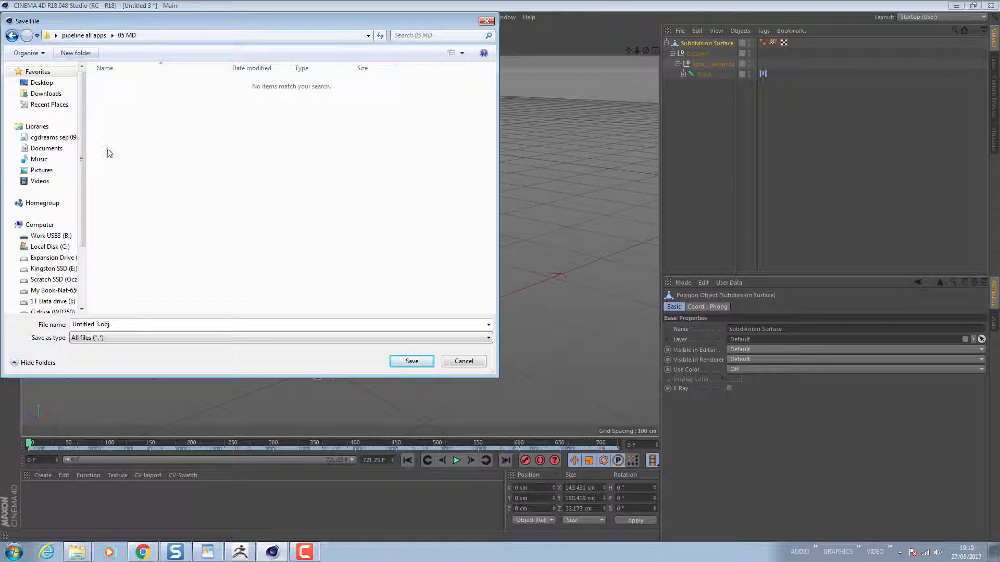
- Name the OBJ file "T pose high res" and export it with the default OBJ settings
left_click(163, 323)
type("tPOSE- HIGH RES")
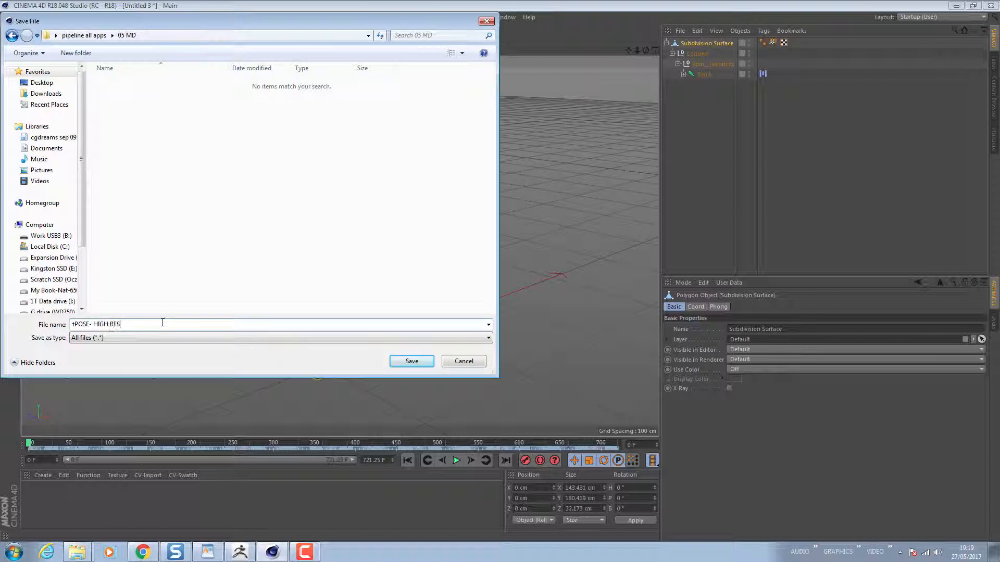
key("BackSpace")
key("BackSpace")
key("BackSpace")
key("BackSpace")
key("BackSpace")
key("BackSpace")
key("BackSpace")
key("BackSpace")
key("BackSpace")
key("BackSpace")
key("BackSpace")
key("BackSpace")
key("BackSpace")
key("BackSpace")
key("BackSpace")
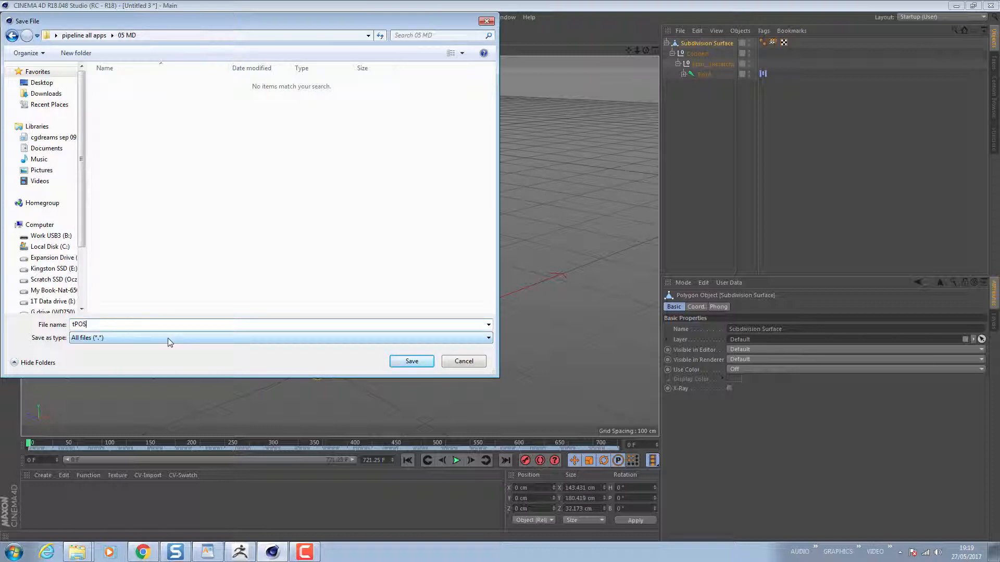
type("T pose high res")
left_click(423, 360)
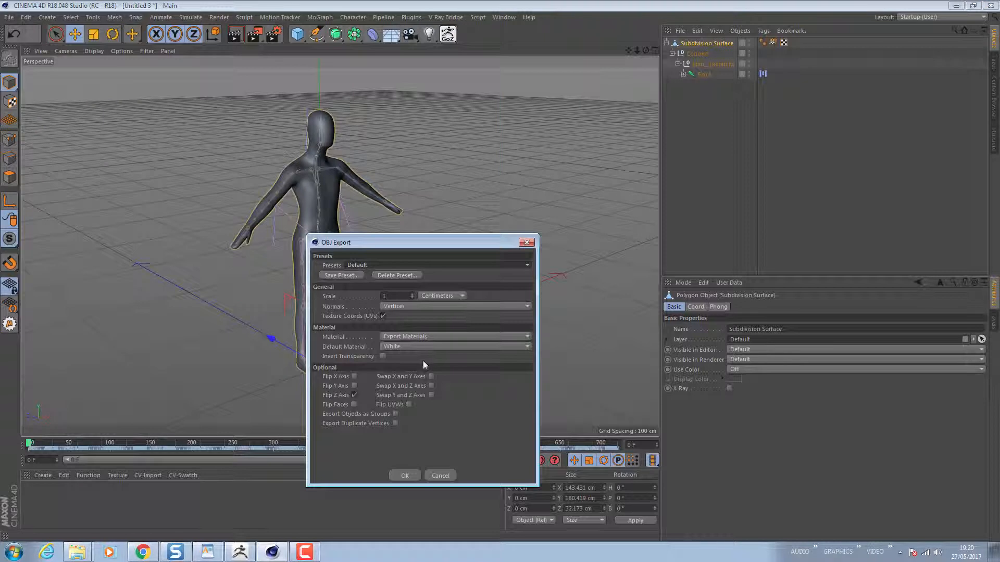
left_click(405, 476)
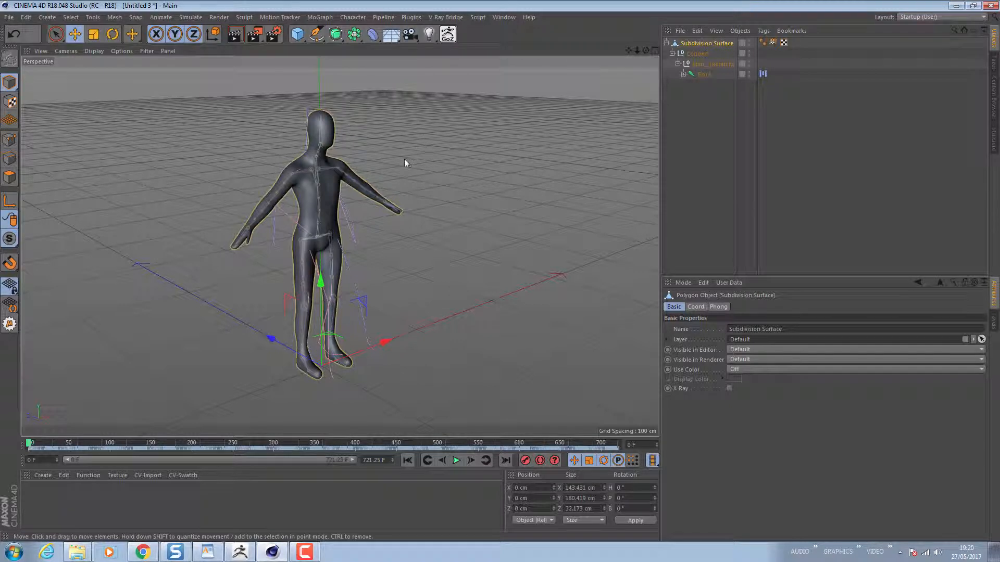
- Detach the MDDIO plugin commands as a floating palette and set the MDD configuration's Scale Adjustment to 1
left_click(480, 18)
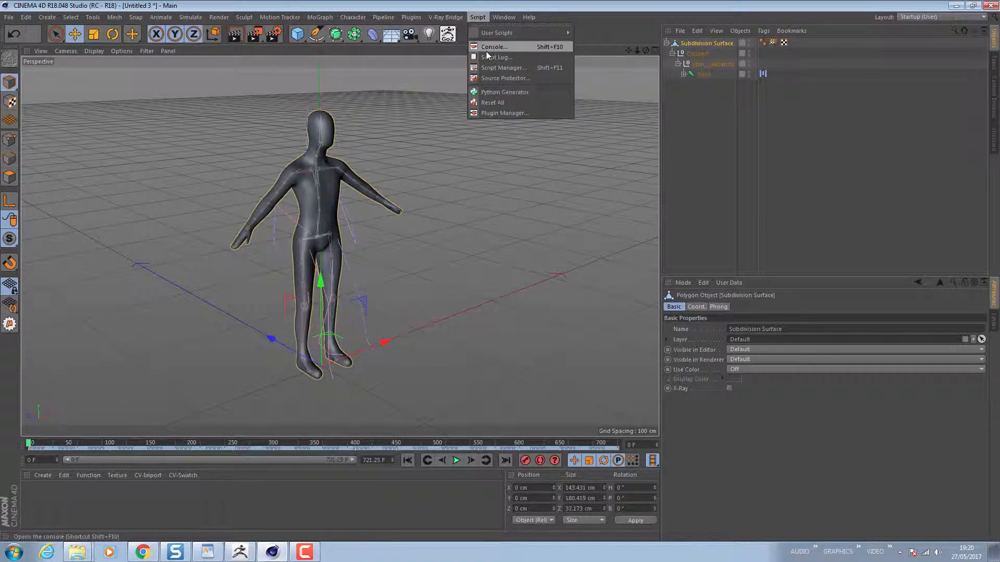
mouse_move(488, 34)
mouse_move(415, 17)
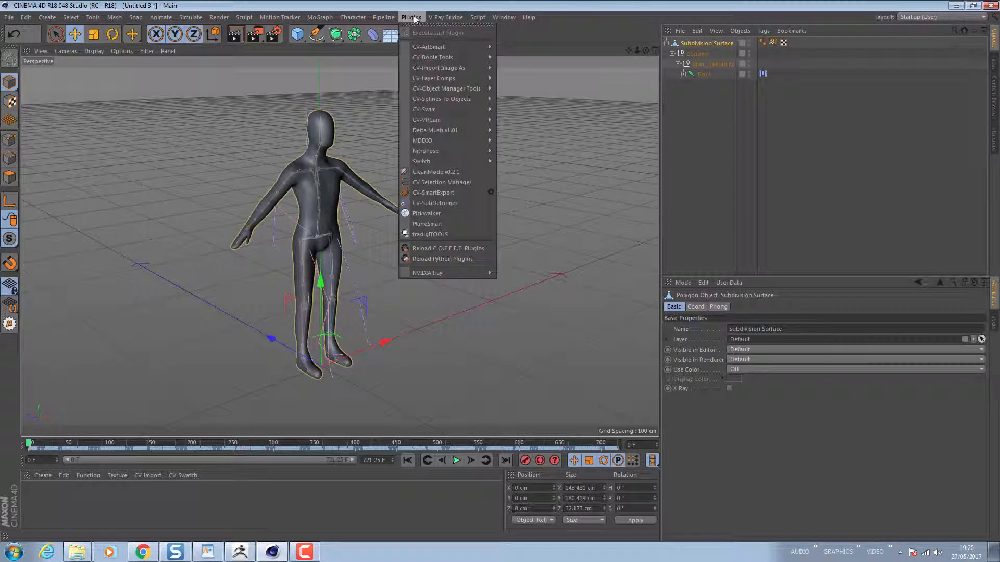
mouse_move(433, 141)
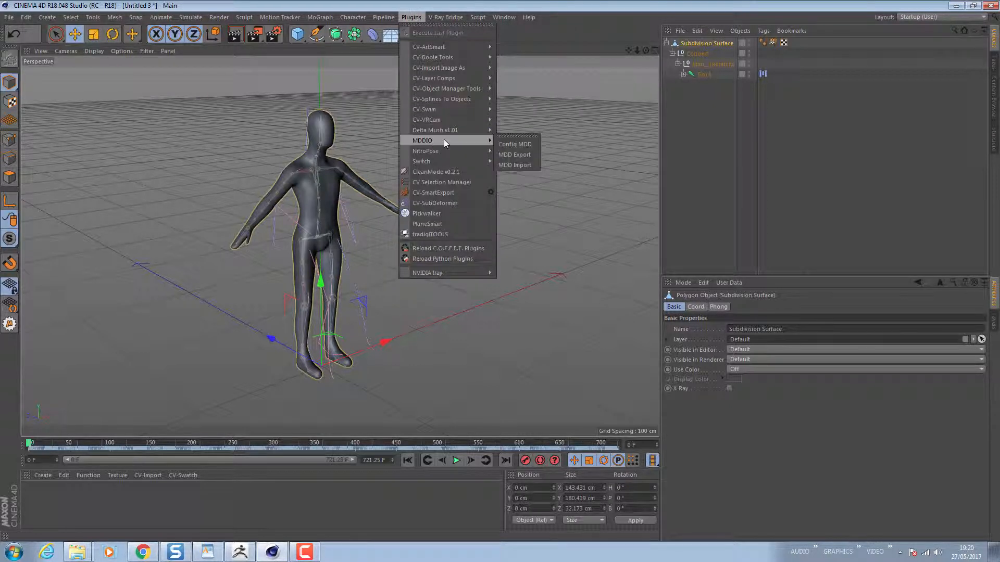
left_click(511, 137)
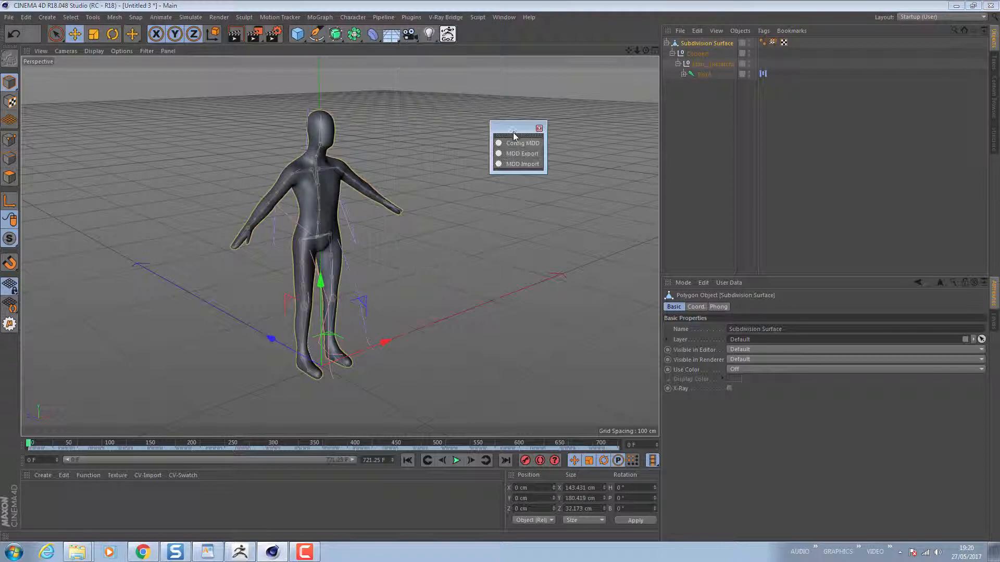
left_click(505, 188)
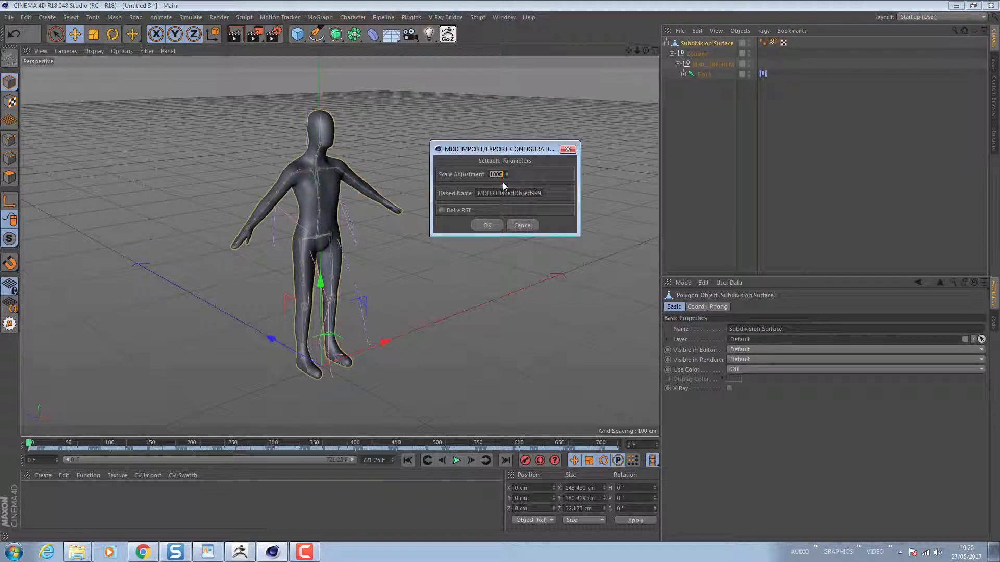
type("1")
left_click(488, 225)
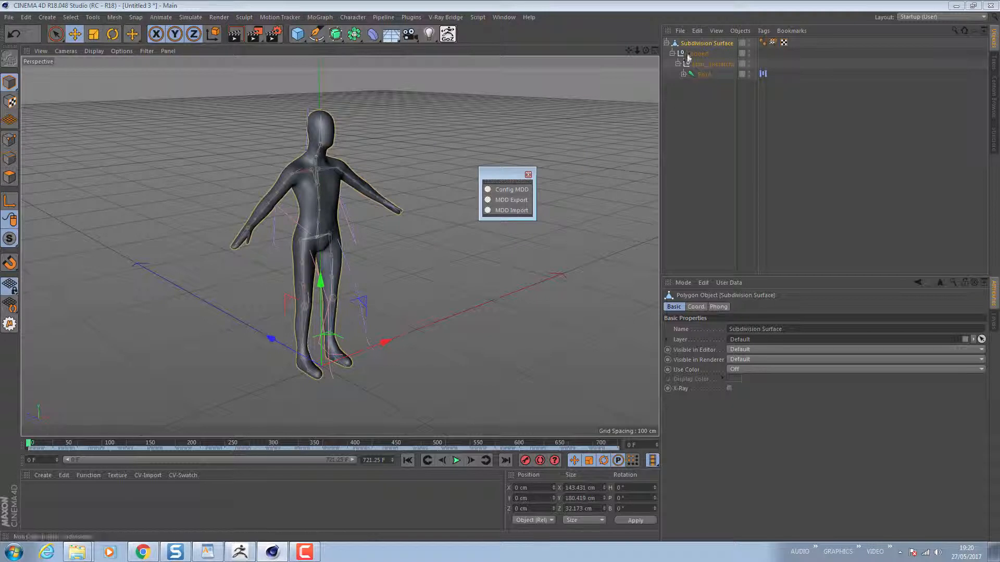
- Export the Subdivision Surface mesh's animation as an MDD file named Man-Highres in the 05 MD folder
left_click(511, 200)
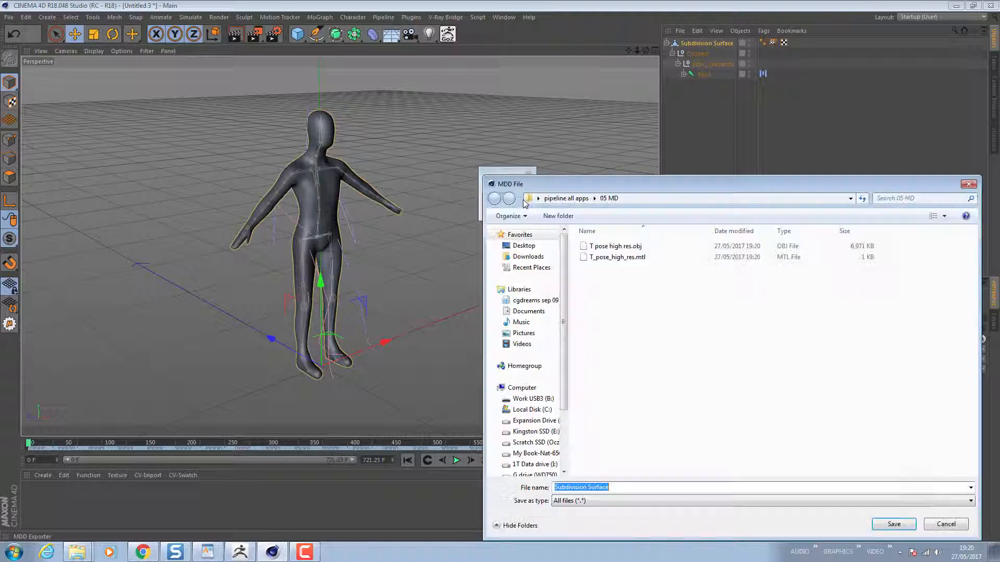
left_click_drag(662, 178, 562, 135)
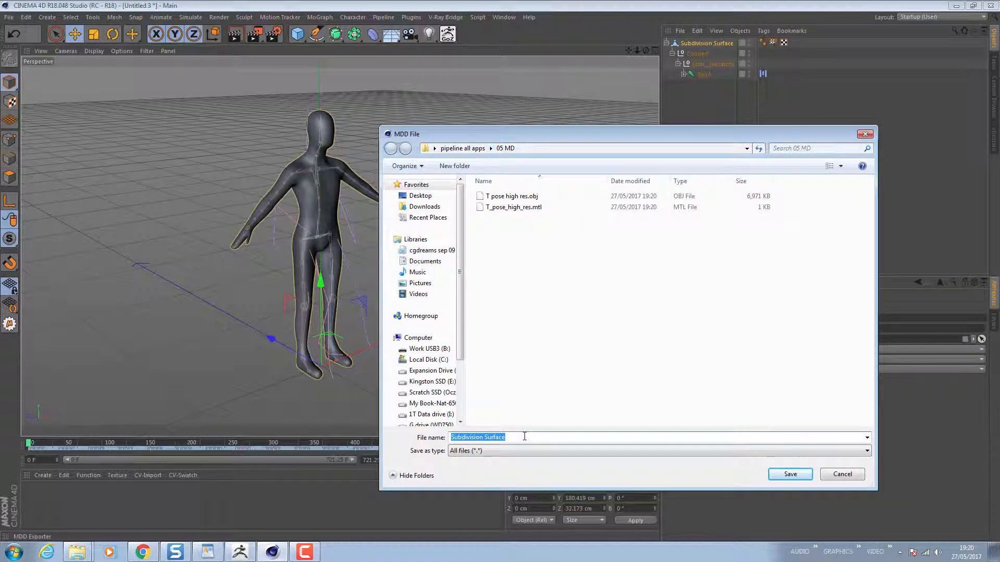
type("Man")
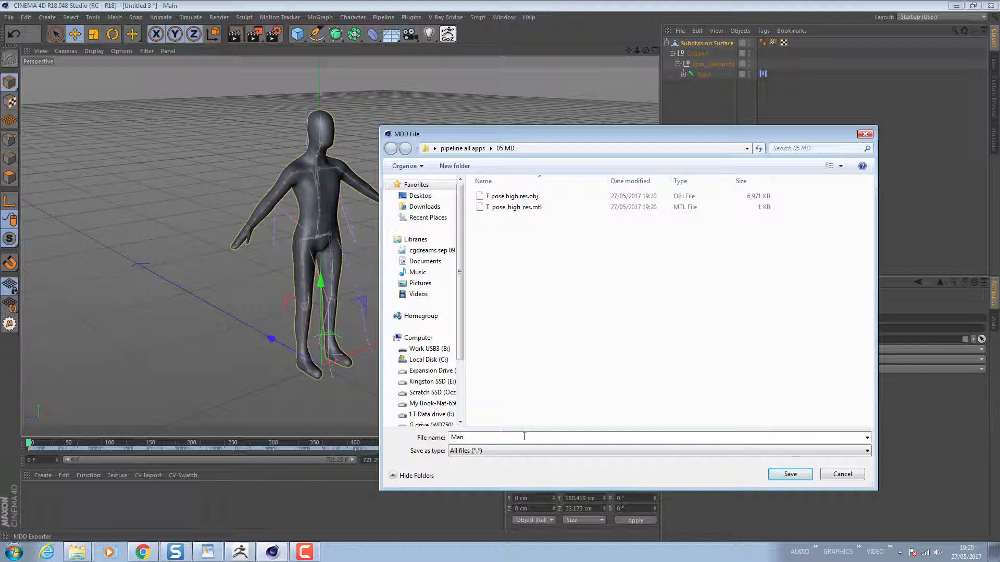
type("-Highres")
left_click(786, 474)
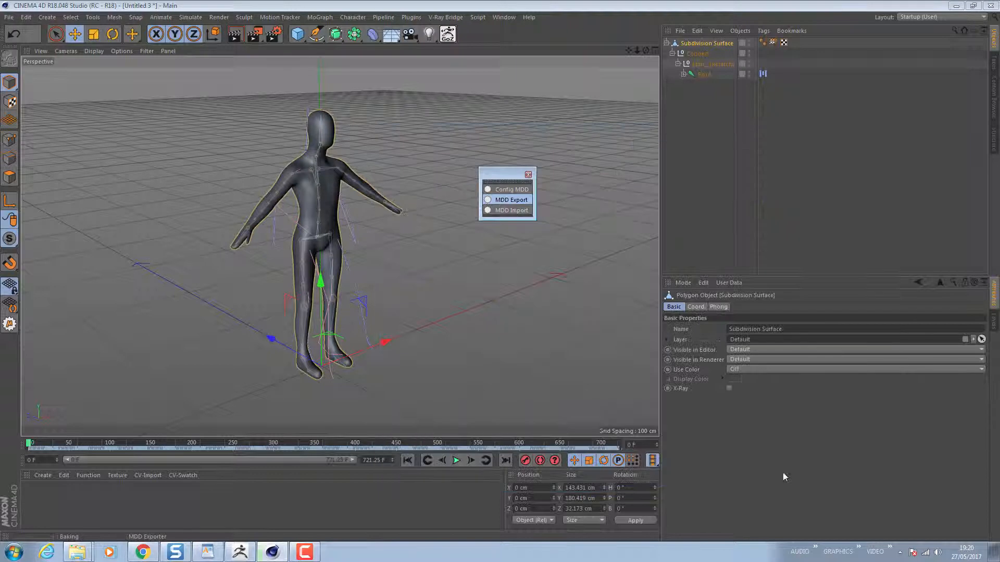